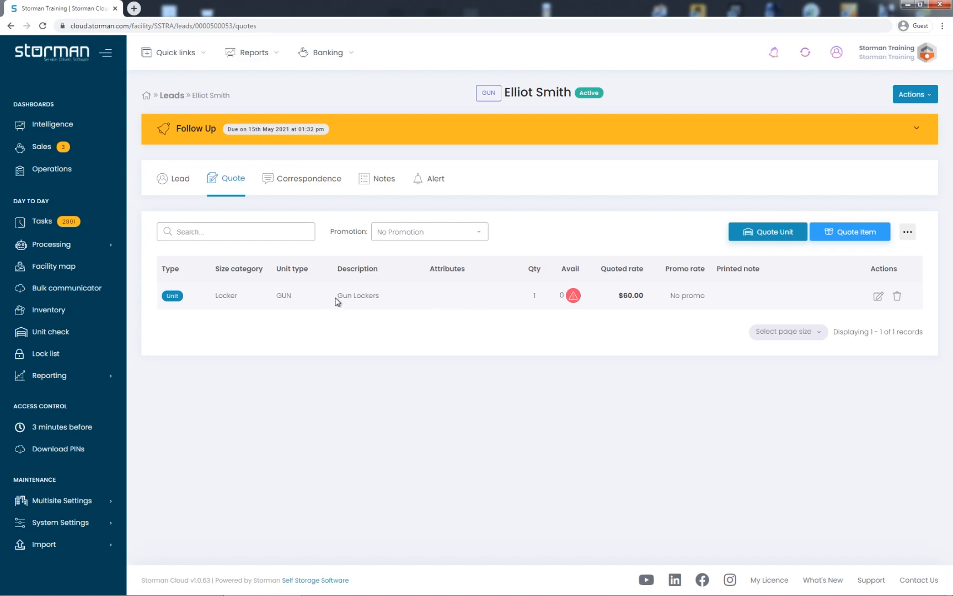
# Add the lead with the gun locker quote to the waiting list without a note.
pyautogui.moveTo(336, 301); pyautogui.dragTo(393, 300)
pyautogui.click(393, 301)
pyautogui.click(918, 95)
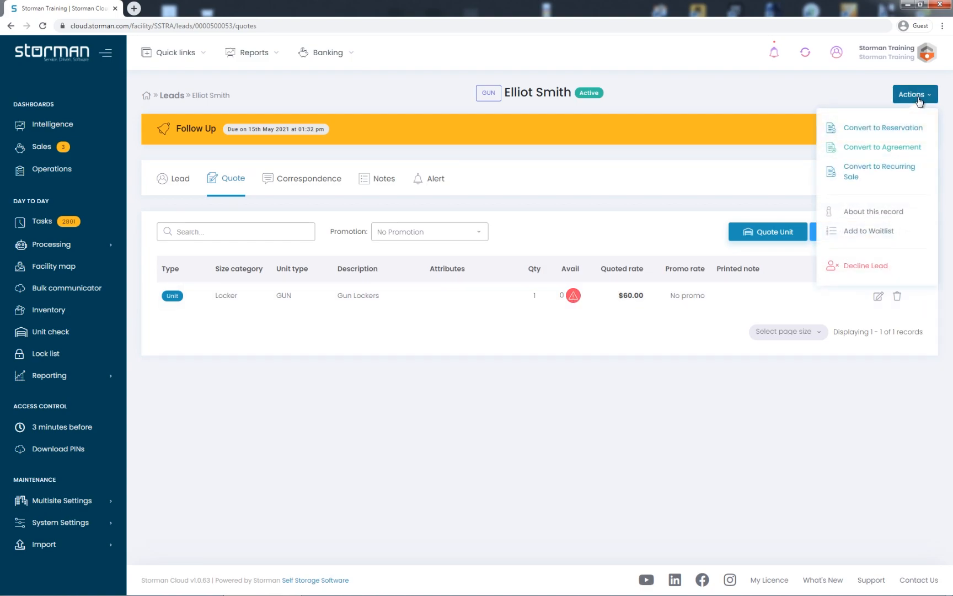
pyautogui.click(881, 231)
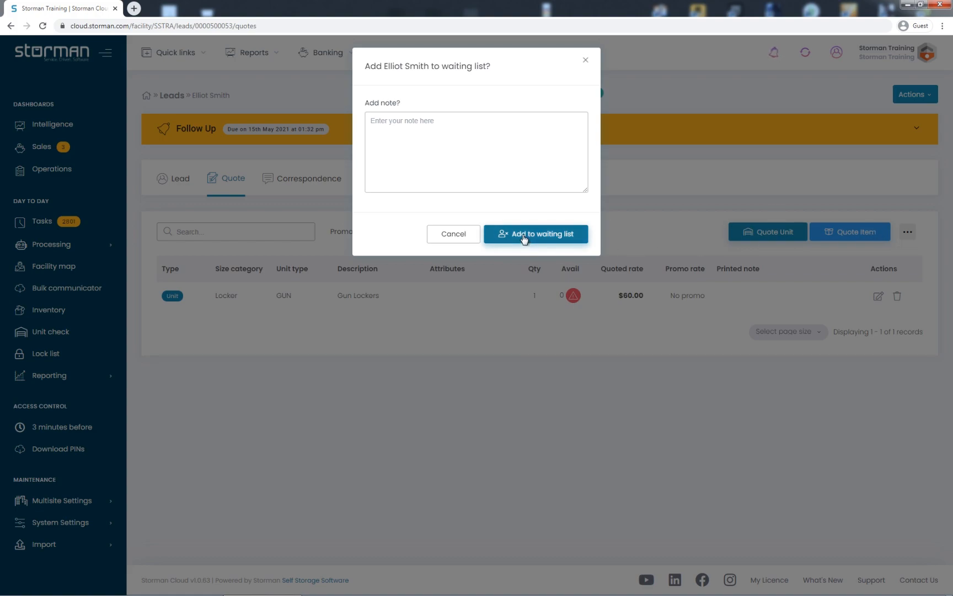
pyautogui.click(524, 237)
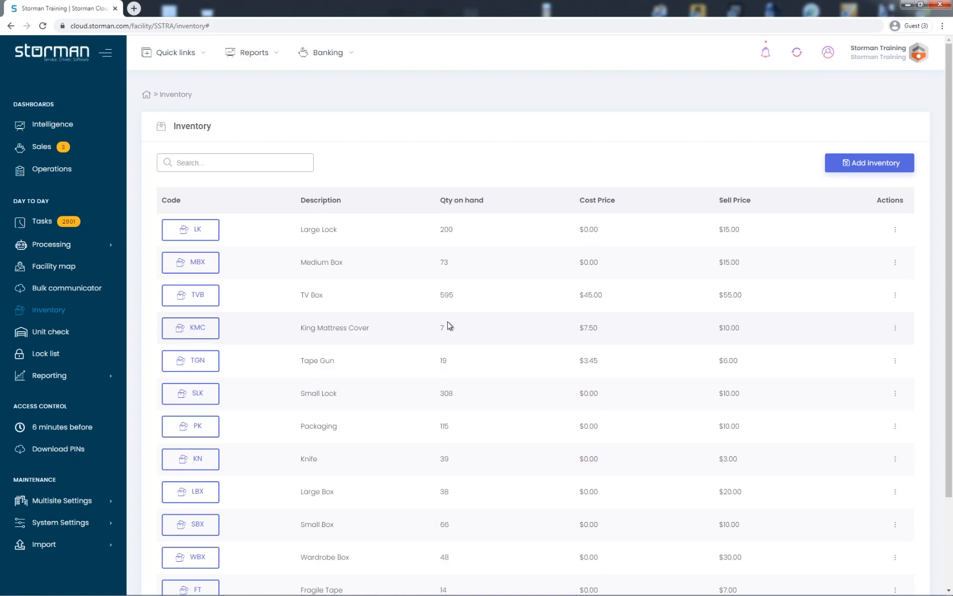
# View the waiting list, open the lead waiting for a GUN unit and collapse its follow-up section.
pyautogui.click(178, 62)
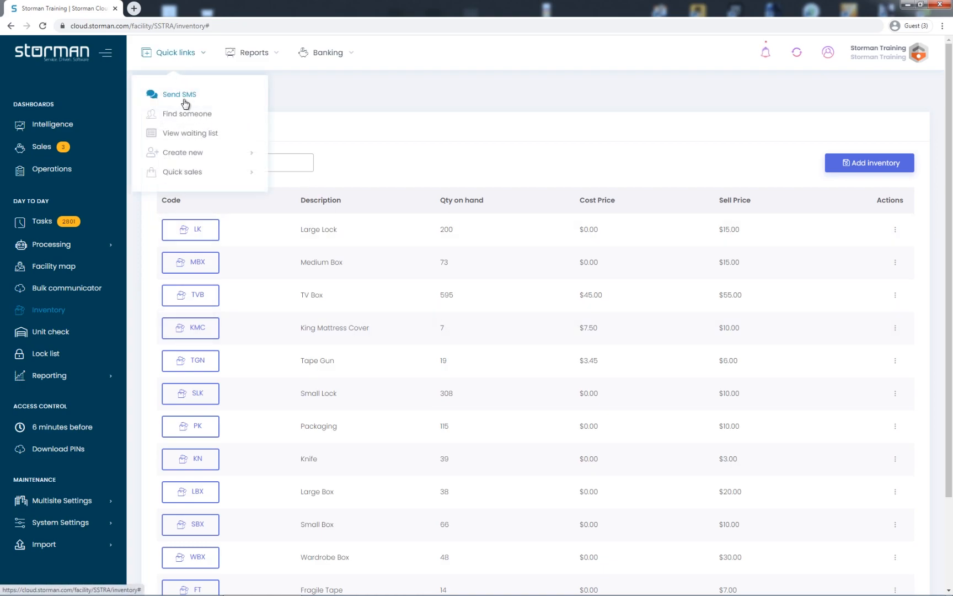
pyautogui.click(187, 134)
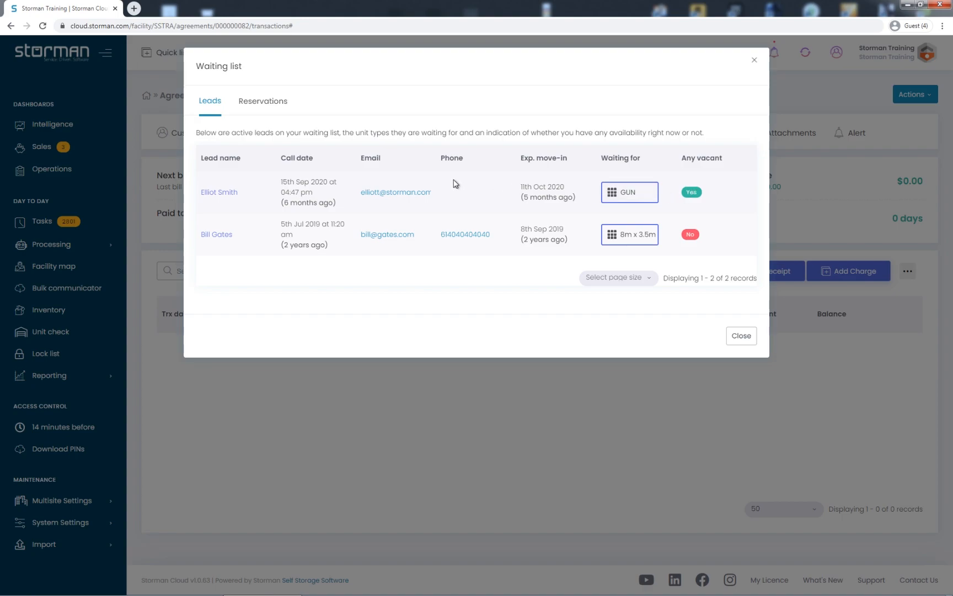
pyautogui.click(217, 192)
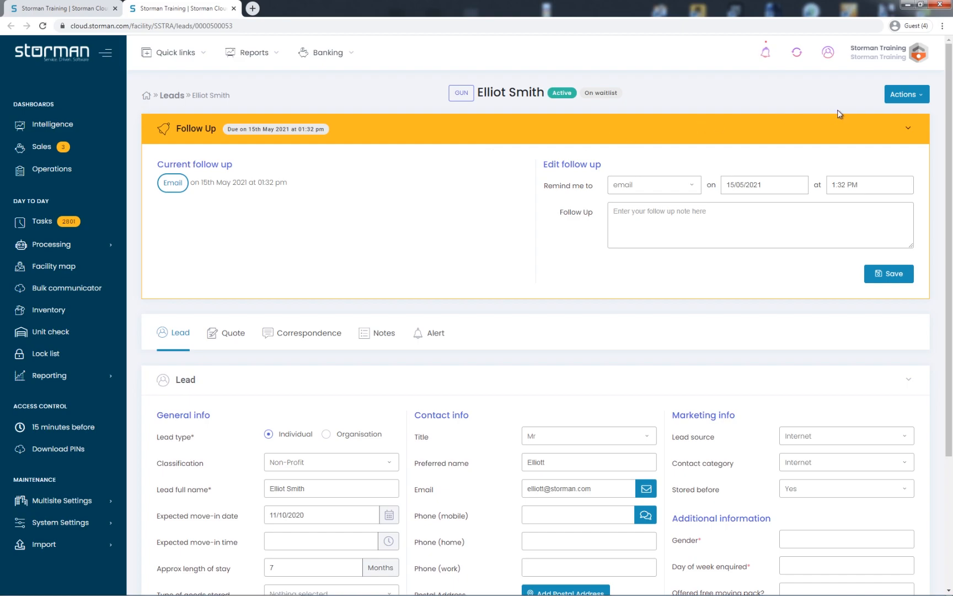
pyautogui.click(906, 131)
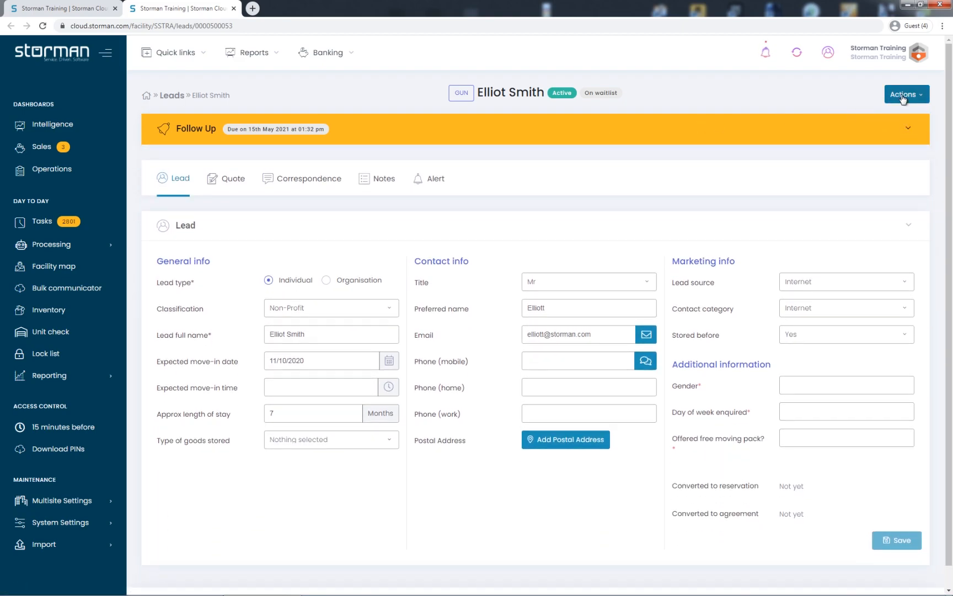
# Convert the lead to a reservation with unit GUN004 selected, and check the reserved rate.
pyautogui.click(902, 96)
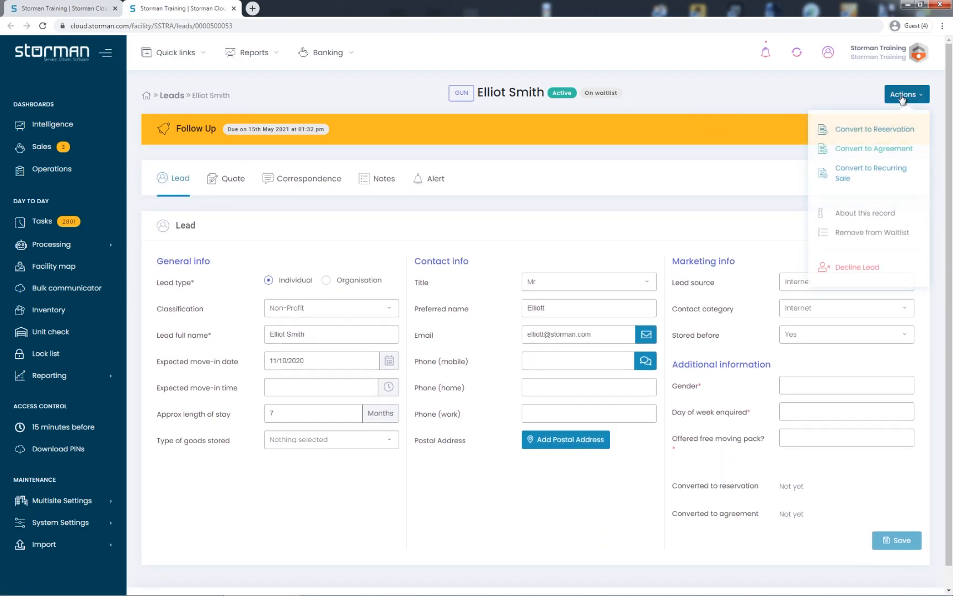
pyautogui.click(857, 129)
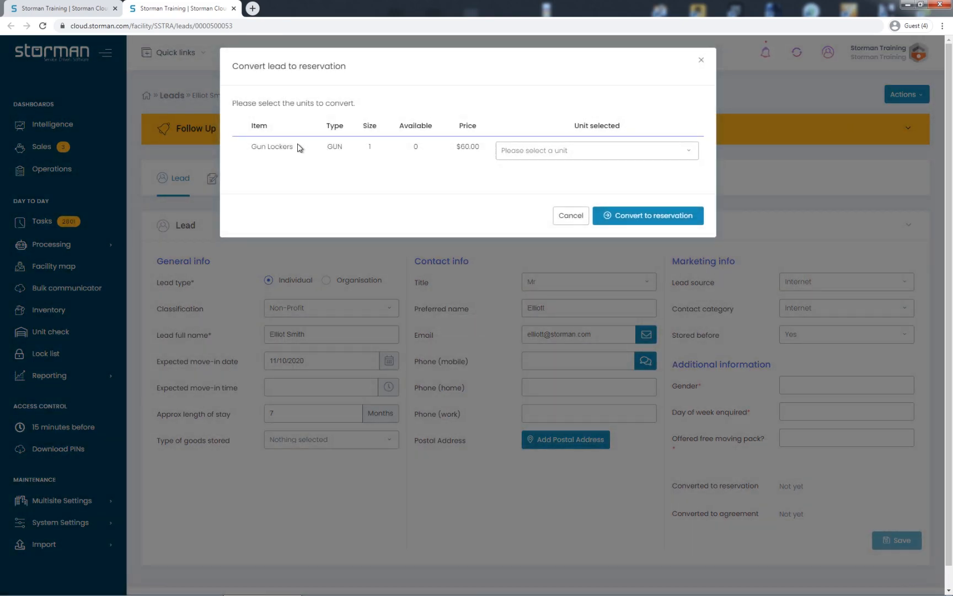
pyautogui.click(590, 155)
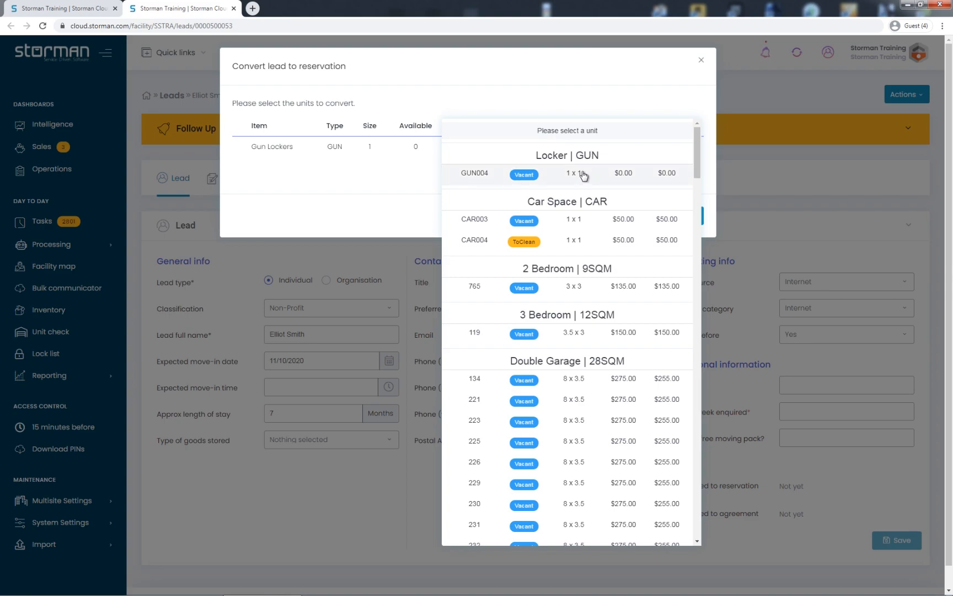
pyautogui.click(584, 174)
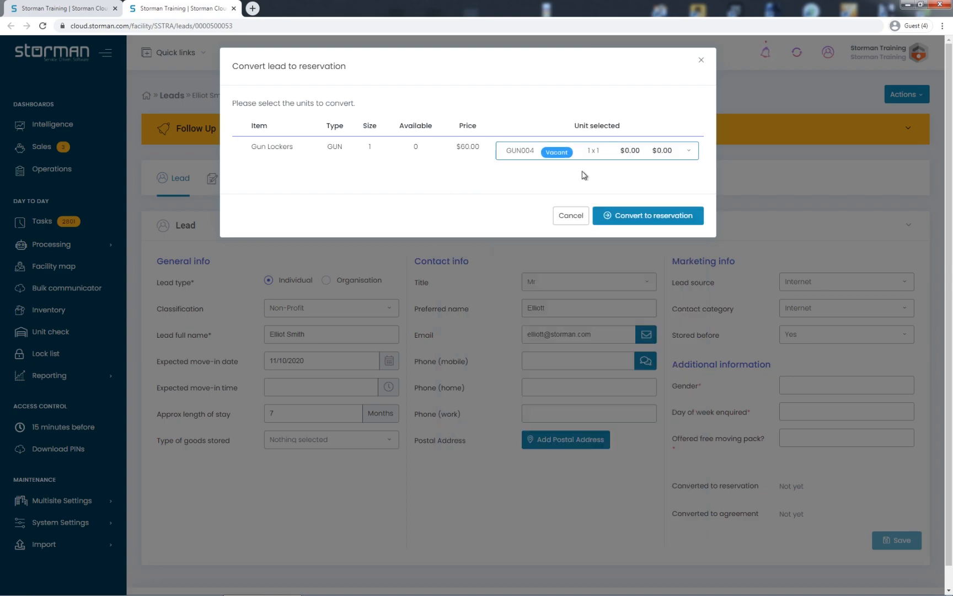
pyautogui.click(649, 218)
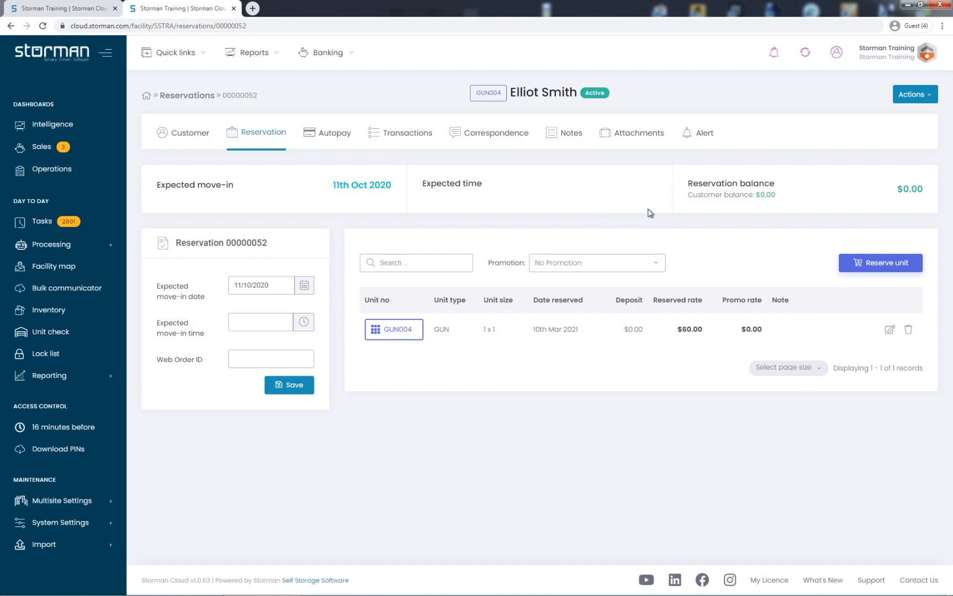
pyautogui.moveTo(671, 330); pyautogui.dragTo(708, 329)
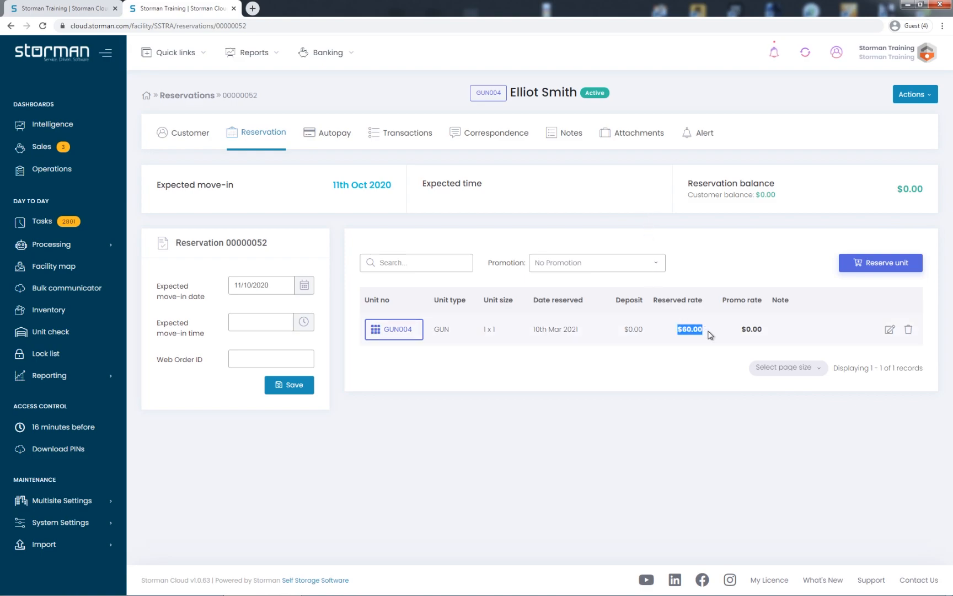
pyautogui.click(710, 335)
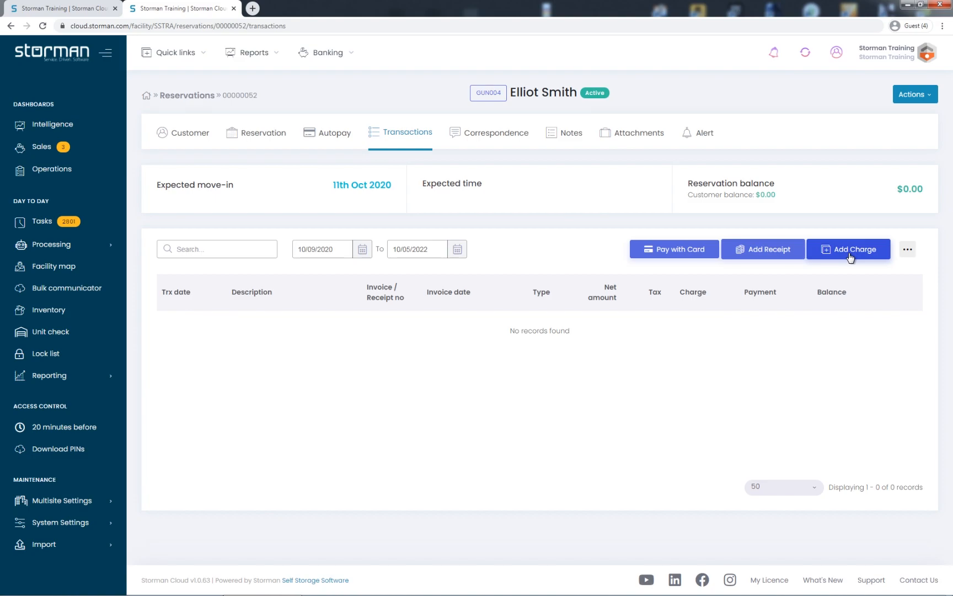
# Add a Deposit charge of $50.00, quantity 1, to the reservation's transactions.
pyautogui.click(850, 256)
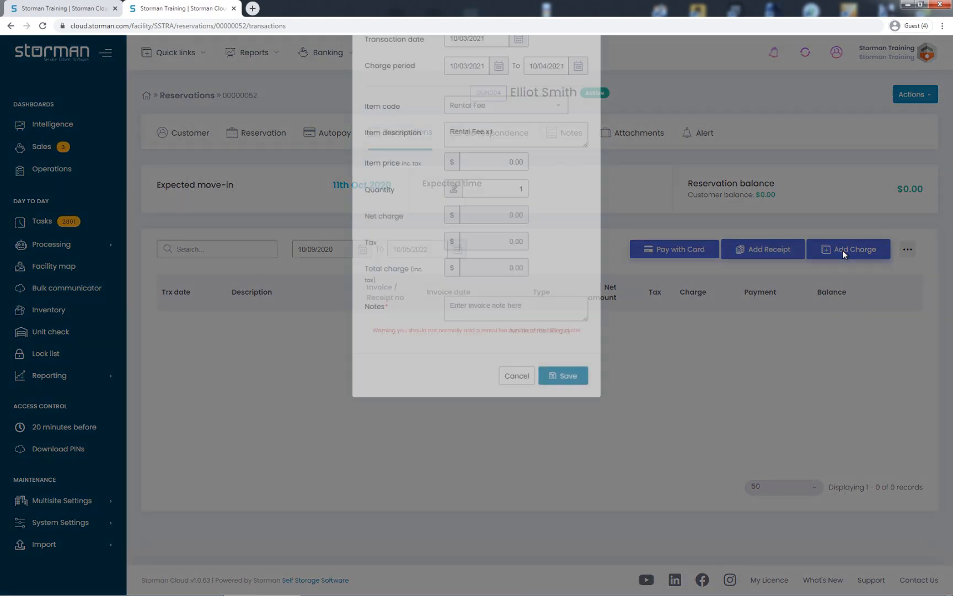
pyautogui.click(494, 177)
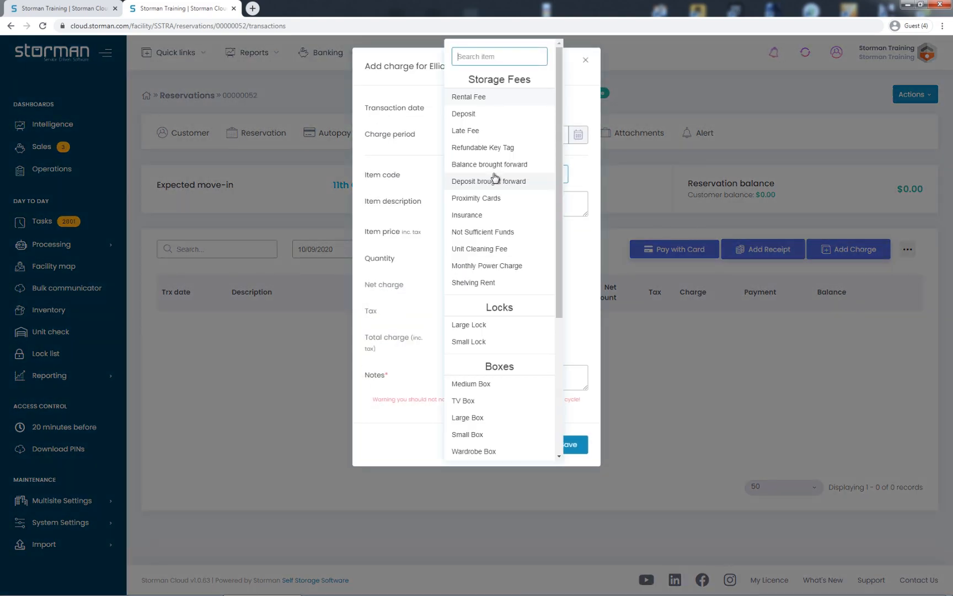
pyautogui.click(481, 116)
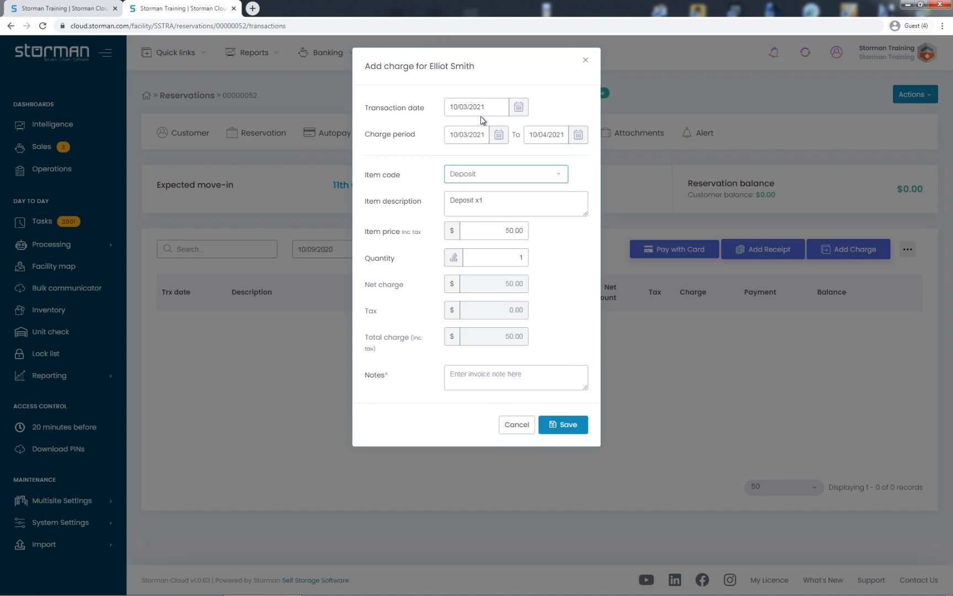
pyautogui.click(561, 427)
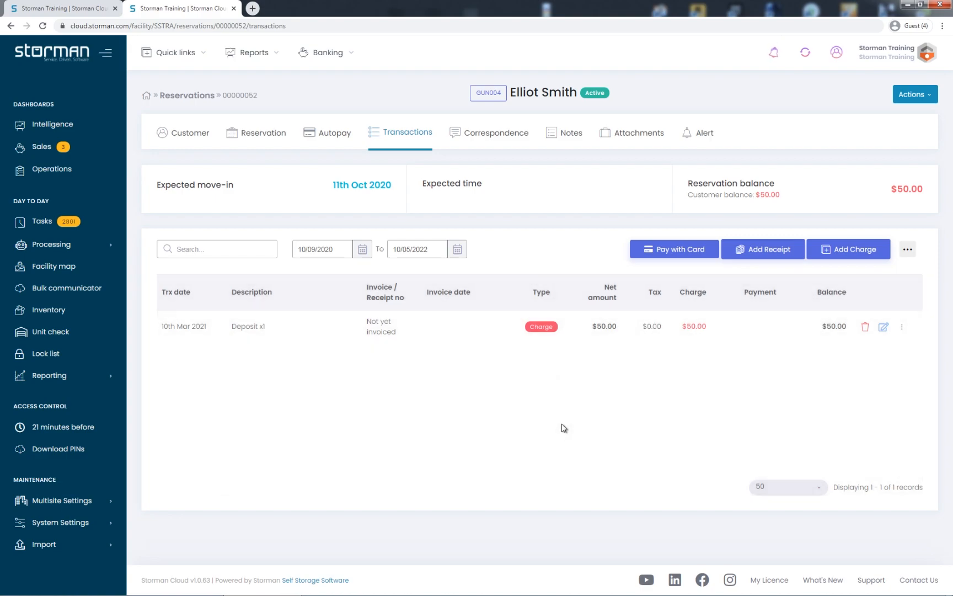
# Add a Cash receipt for $50 to the reservation.
pyautogui.click(765, 253)
pyautogui.click(470, 139)
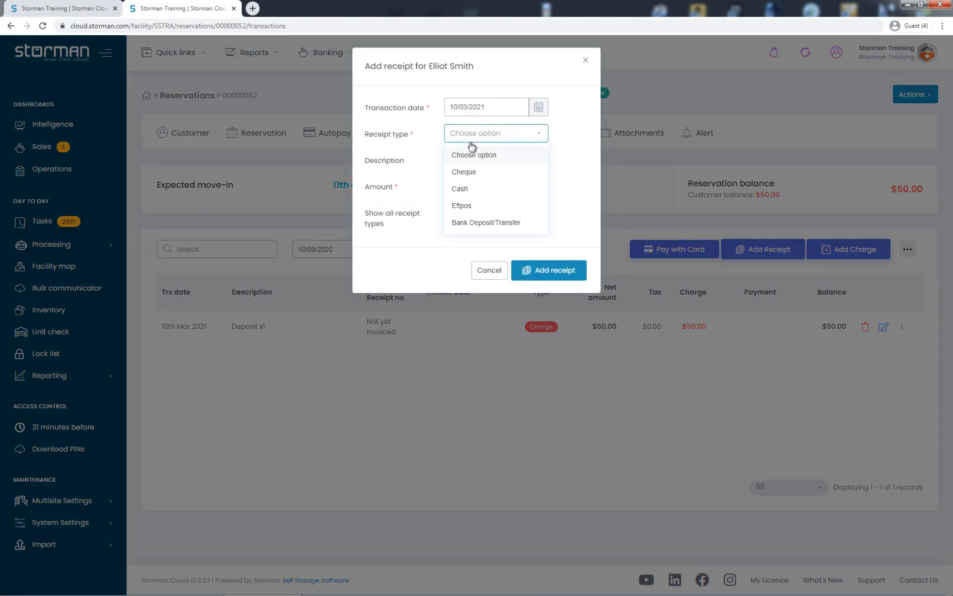
pyautogui.click(476, 188)
pyautogui.click(502, 188)
pyautogui.write('50')
pyautogui.click(545, 267)
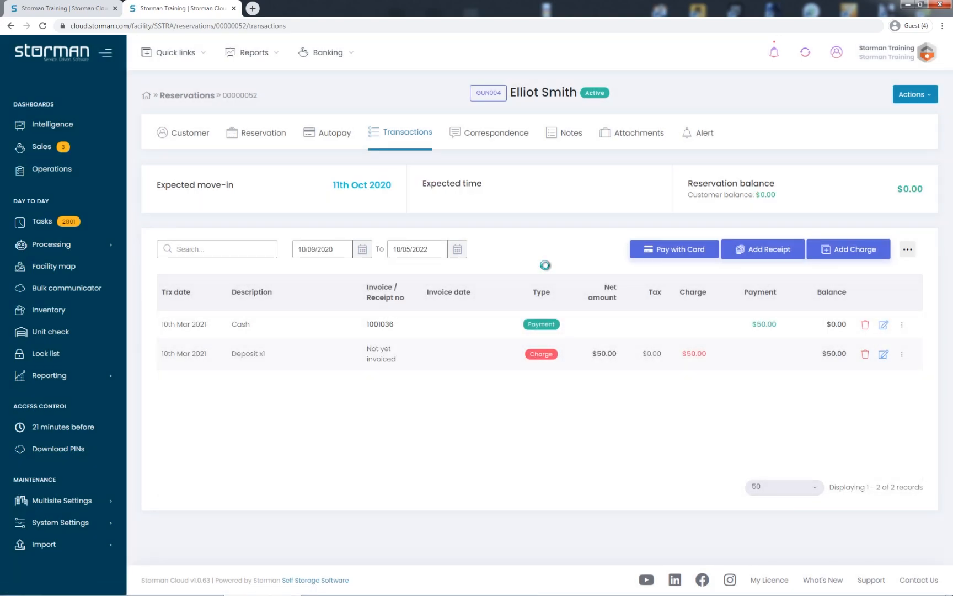
# Generate an invoice for the deposit charge and email it to the customer with the Email Invoice template.
pyautogui.click(902, 355)
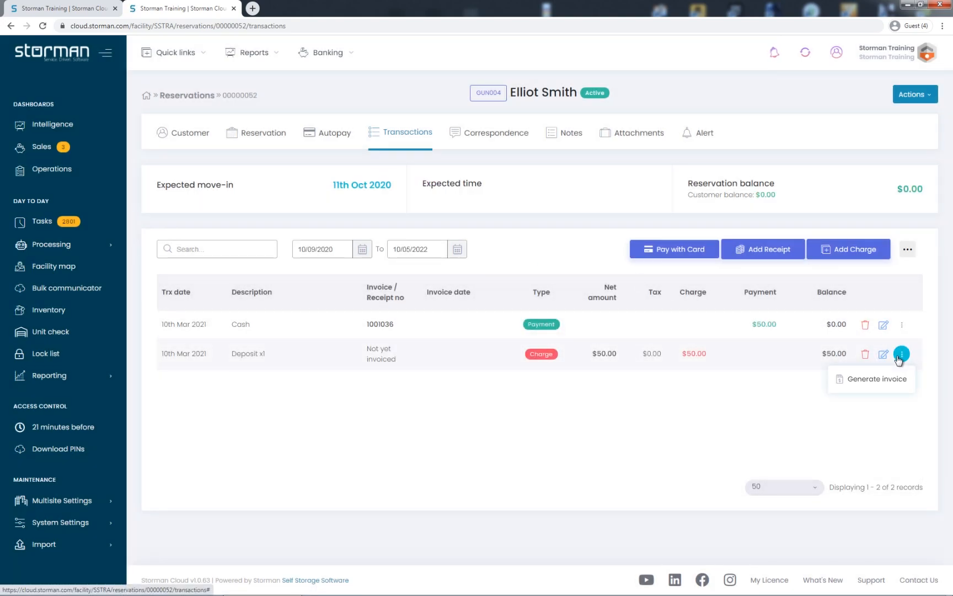
pyautogui.click(876, 380)
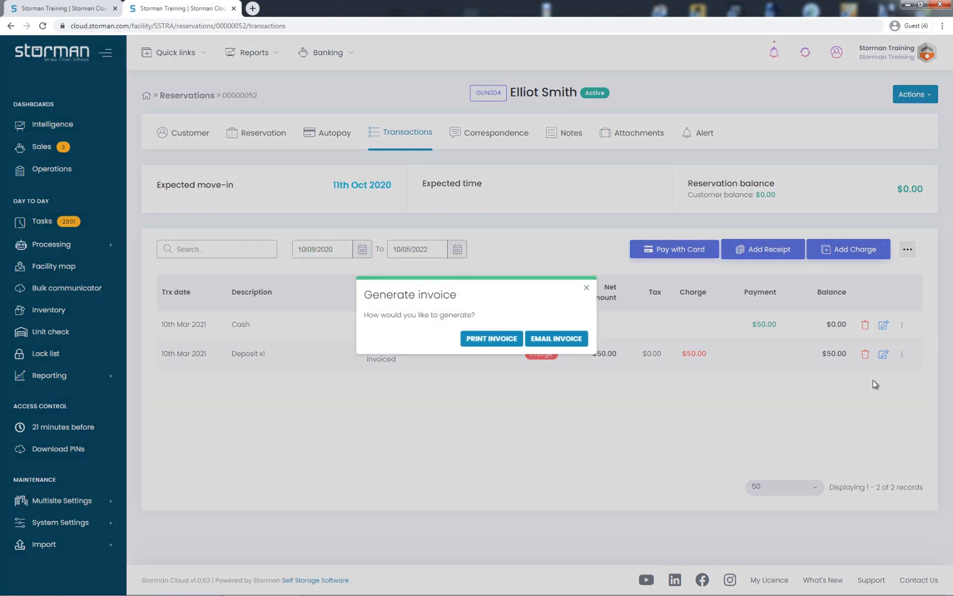
pyautogui.click(540, 339)
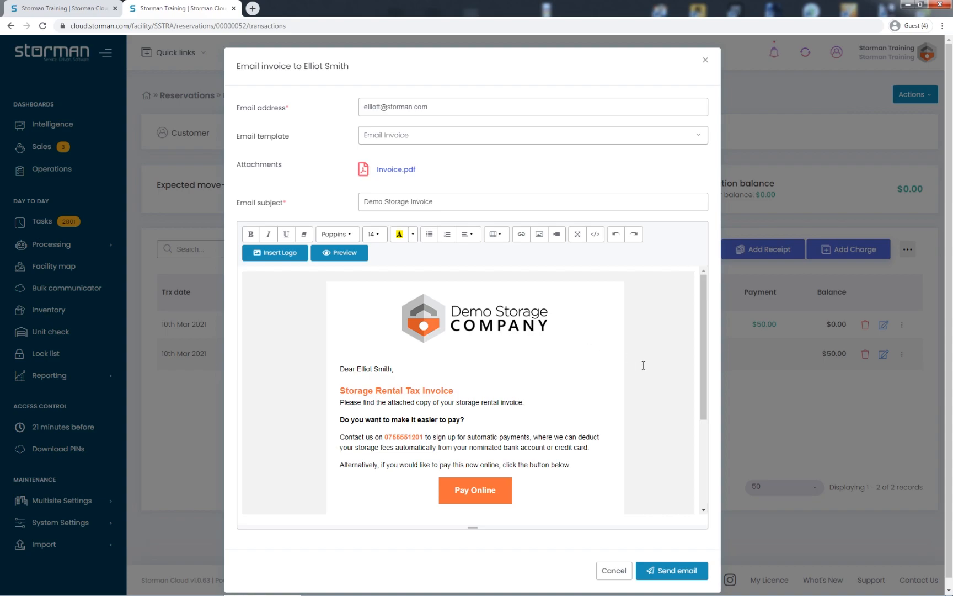
pyautogui.scroll(-1, 643, 365)
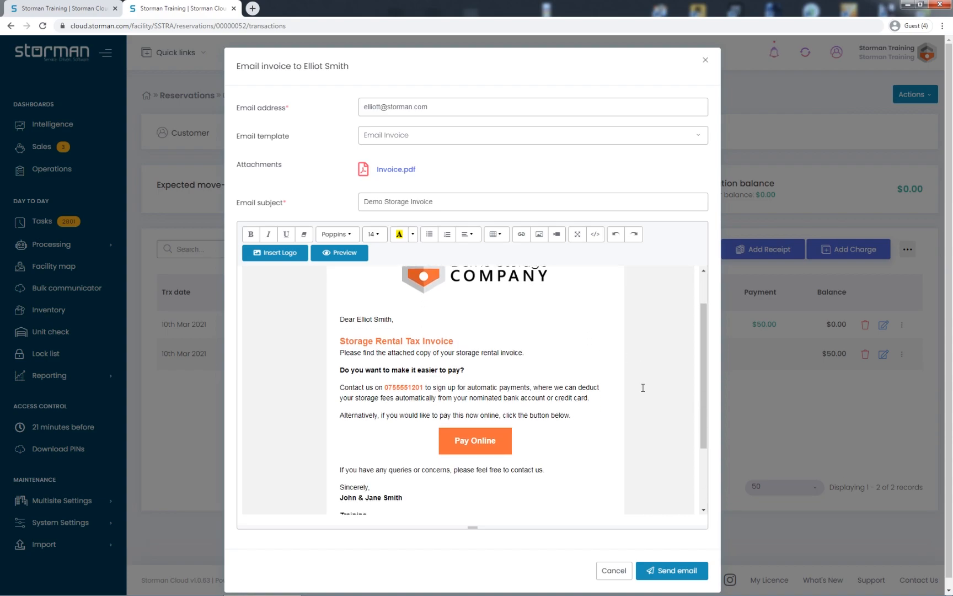
pyautogui.click(668, 571)
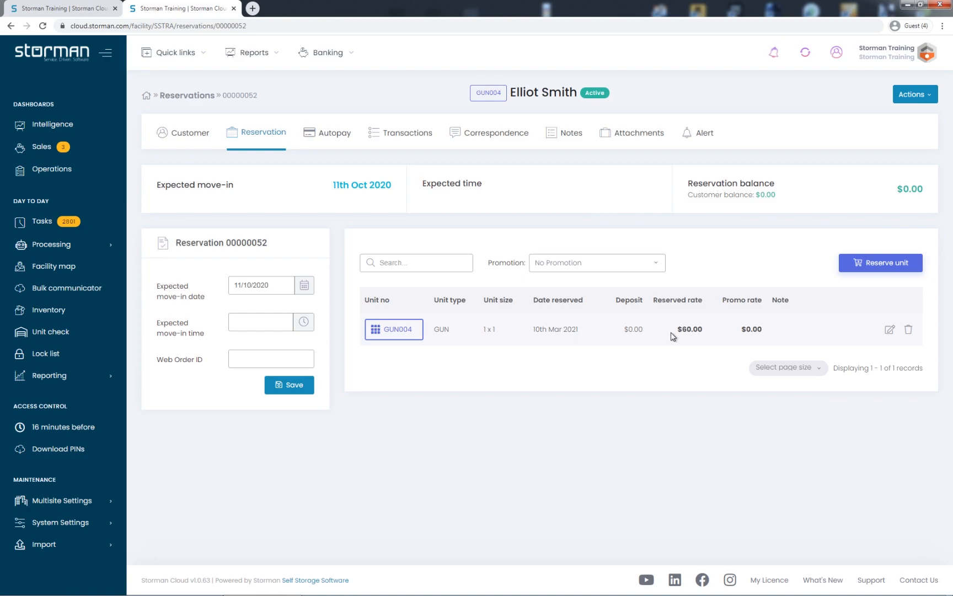
# Fill in the primary customer's mobile, home and work phone numbers, using the same number for home and work.
pyautogui.click(187, 136)
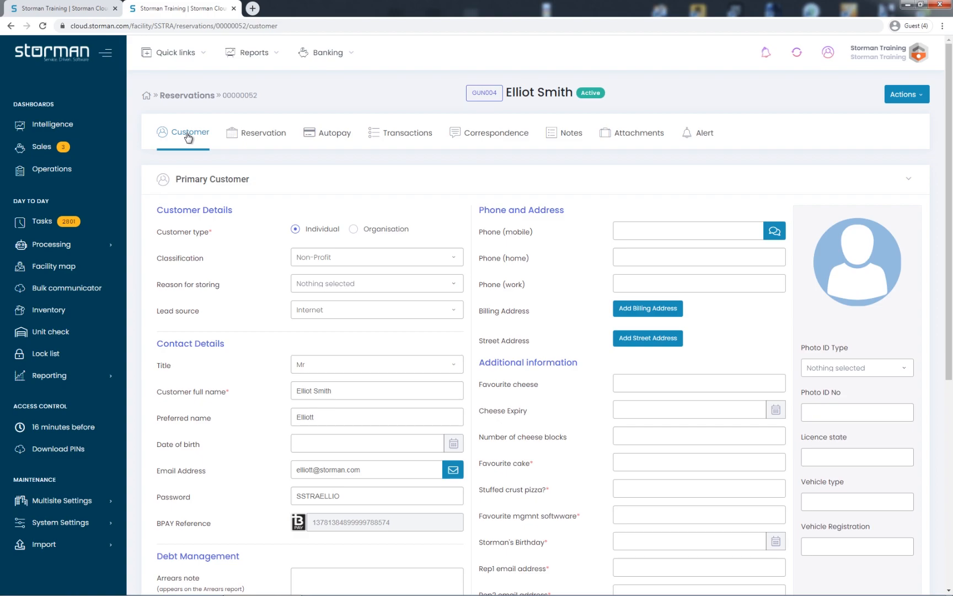
pyautogui.click(663, 237)
pyautogui.write('25879666')
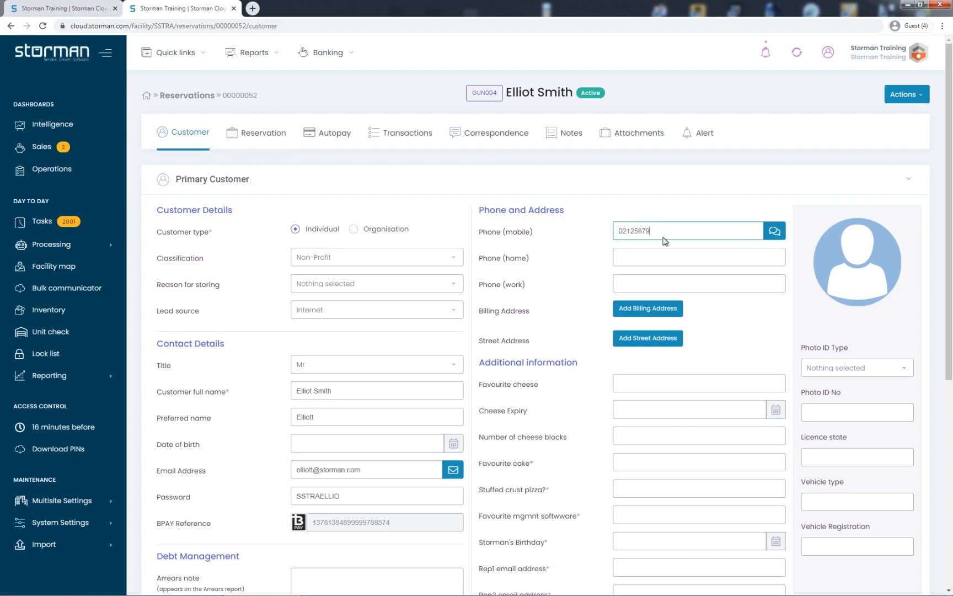
pyautogui.click(643, 258)
pyautogui.hotkey('ctrl', 'a')
pyautogui.hotkey('ctrl', 'c')
pyautogui.click(640, 284)
pyautogui.hotkey('ctrl', 'v')
# Enter Cheddar as the favourite cheese, 01/04/2021 as the cheese expiry and 9 cheese blocks in the customer's additional information.
pyautogui.click(644, 385)
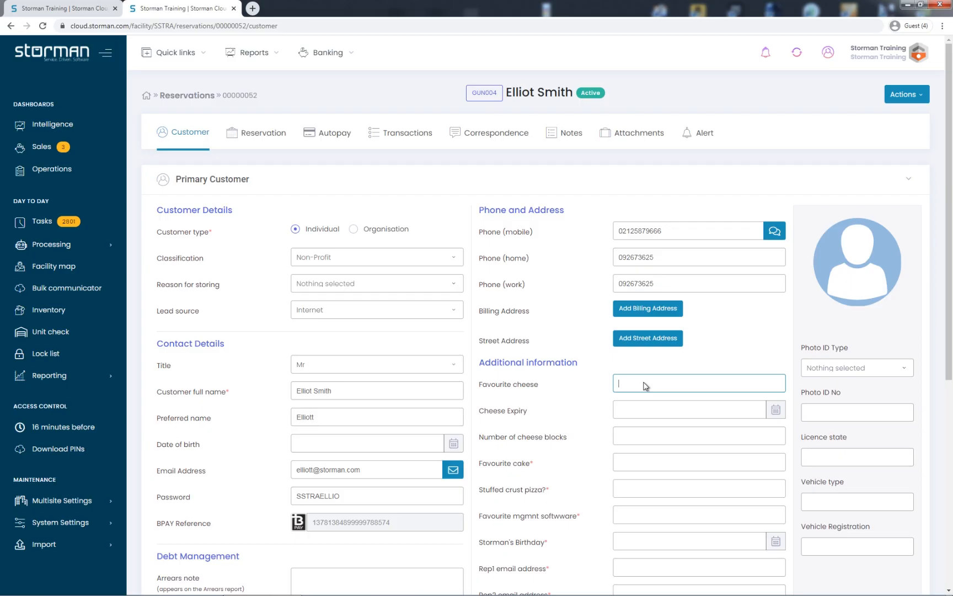
pyautogui.write('Cheddar')
pyautogui.press('Tab')
pyautogui.click(776, 410)
pyautogui.click(679, 372)
pyautogui.click(646, 436)
pyautogui.write('9')
# Set the favourite cake to Cheese, stuffed crust pizza to YES and the favourite management software to Storman.
pyautogui.click(643, 464)
pyautogui.write('Cheese')
pyautogui.click(643, 491)
pyautogui.write('YES')
pyautogui.click(646, 516)
pyautogui.write('Storman')
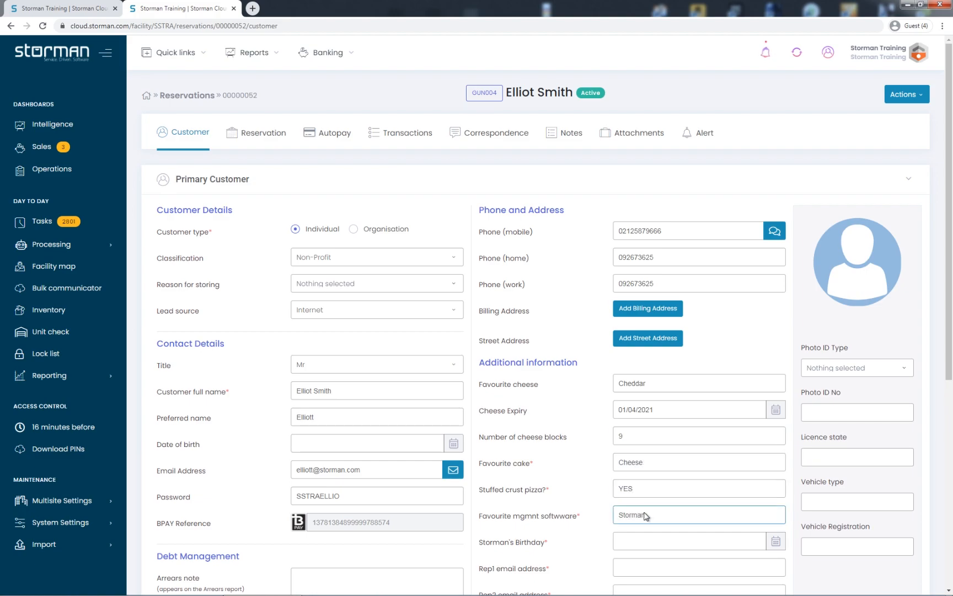
# Set Storman's Birthday to 12/02/2021 and fill both rep email fields with the customer's email address.
pyautogui.scroll(-1, 645, 514)
pyautogui.click(635, 492)
pyautogui.click(626, 350)
pyautogui.click(696, 409)
pyautogui.click(649, 518)
pyautogui.hotkey('ctrl', 'v')
pyautogui.press('Tab')
pyautogui.hotkey('ctrl', 'v')
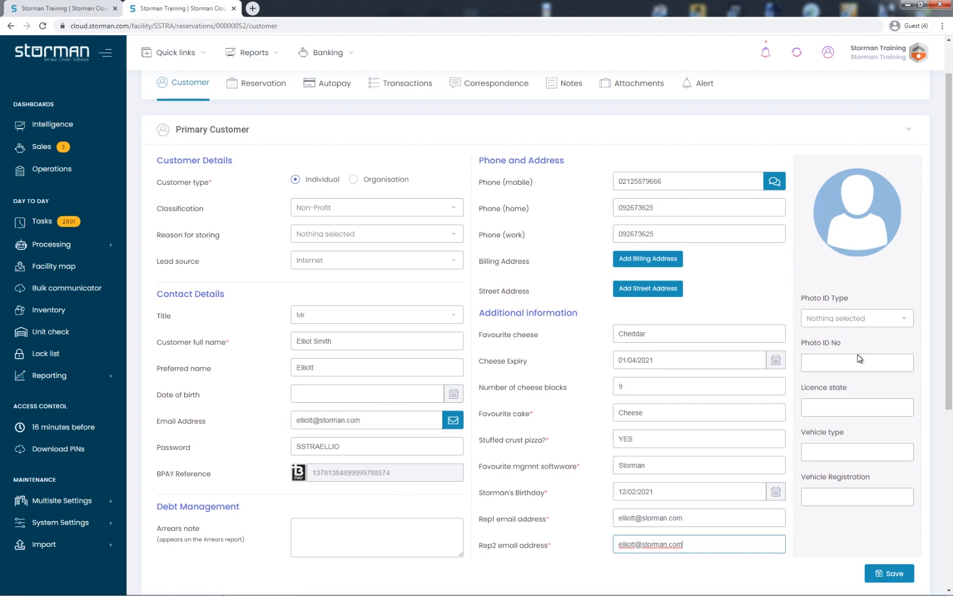
# Record a Passport as photo ID with its number, licence state QLD, vehicle type Mitsubishi and the vehicle registration.
pyautogui.click(854, 319)
pyautogui.click(844, 360)
pyautogui.click(844, 364)
pyautogui.click(837, 413)
pyautogui.write('QLD')
pyautogui.click(856, 454)
pyautogui.write('Mitsubishi')
pyautogui.press('Tab')
pyautogui.write('AEC842')
# Enter the customer's date of birth and save the primary customer details.
pyautogui.click(364, 389)
pyautogui.click(459, 392)
pyautogui.click(373, 369)
pyautogui.click(350, 396)
pyautogui.press('BackSpace')
pyautogui.press('BackSpace')
pyautogui.press('BackSpace')
pyautogui.press('BackSpace')
pyautogui.write('1989')
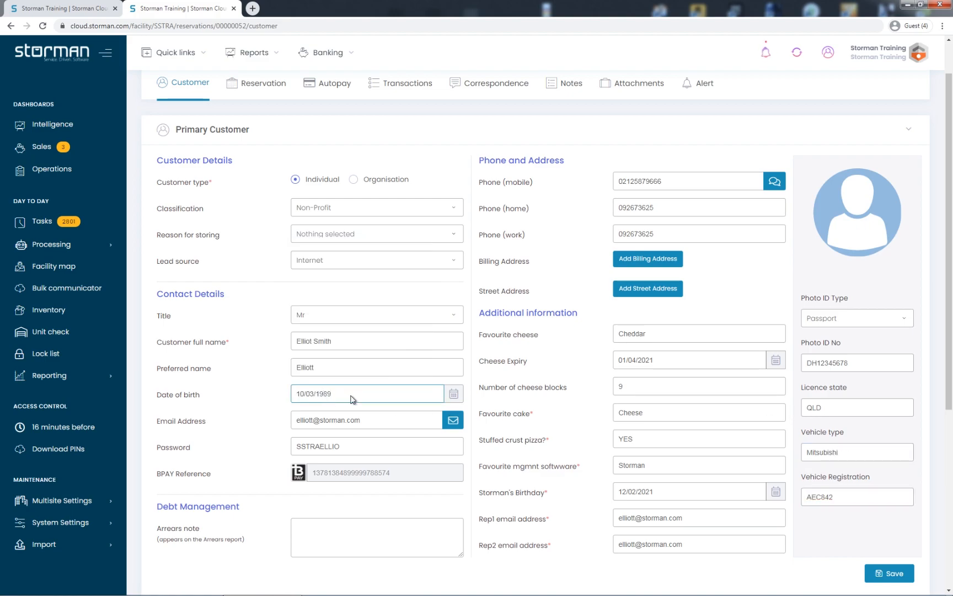
pyautogui.click(506, 406)
pyautogui.click(872, 572)
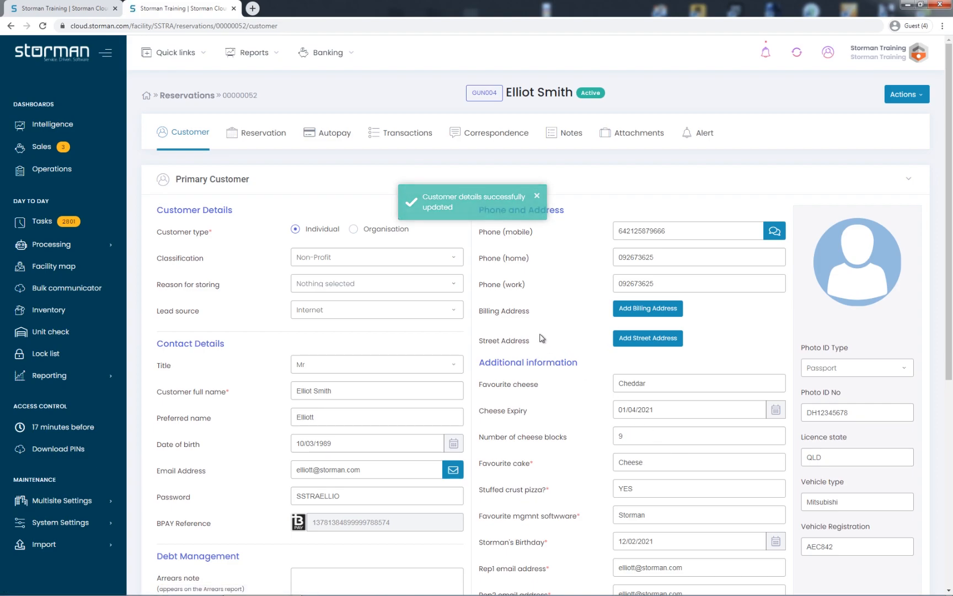
# Add an alternative contact person with their full name and mobile number, and save the contact.
pyautogui.scroll(-6, 482, 325)
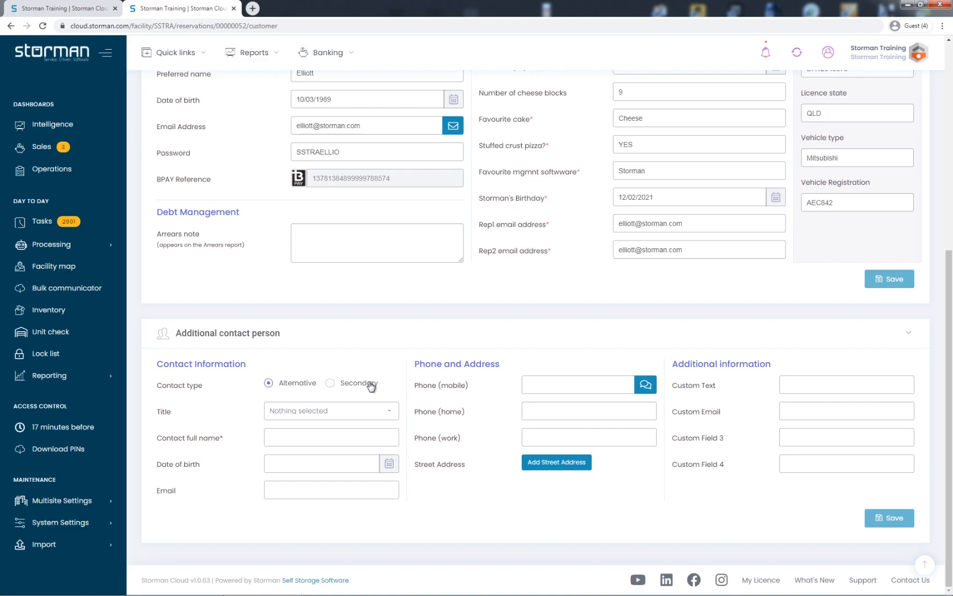
pyautogui.click(318, 439)
pyautogui.write('Jane Smith')
pyautogui.click(563, 386)
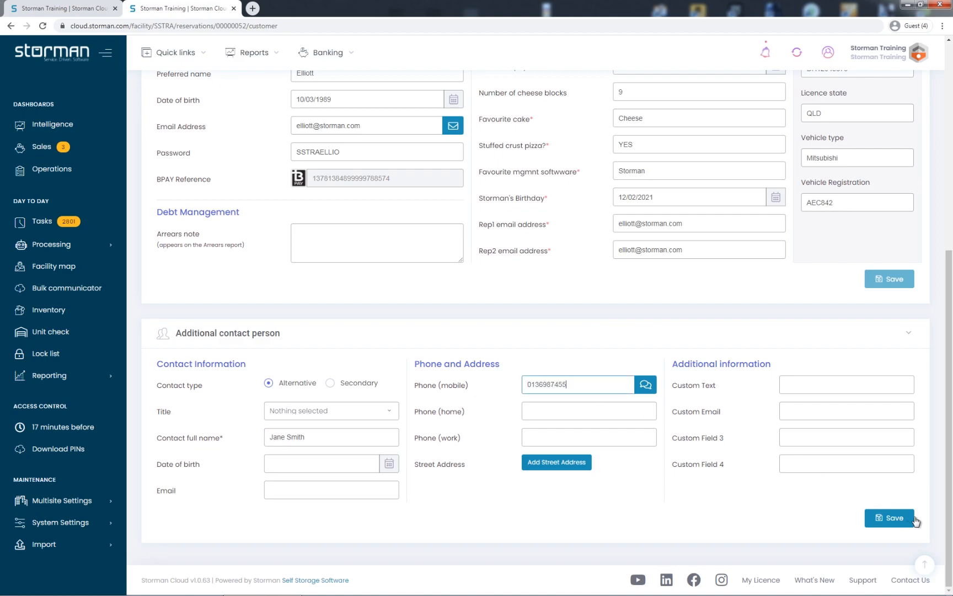
pyautogui.click(896, 520)
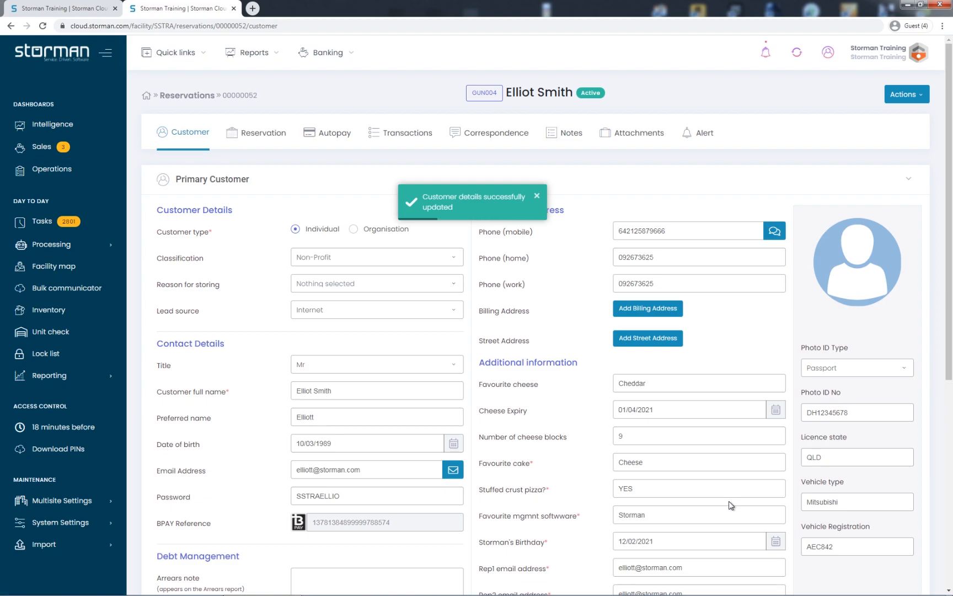
# Start a new attachment on the customer's reservation and choose gun.jpg from the docs folder as its file.
pyautogui.click(634, 134)
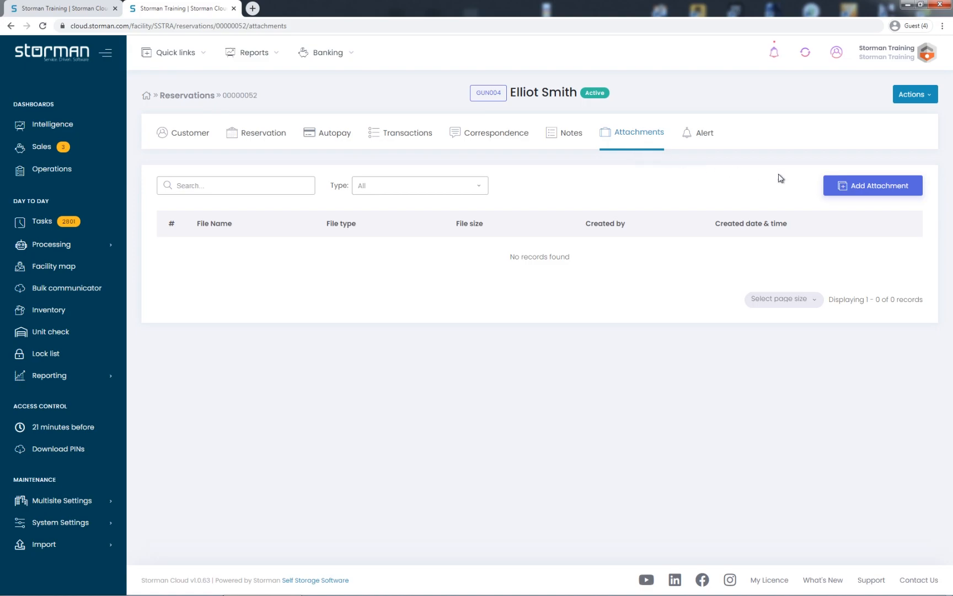
pyautogui.click(876, 190)
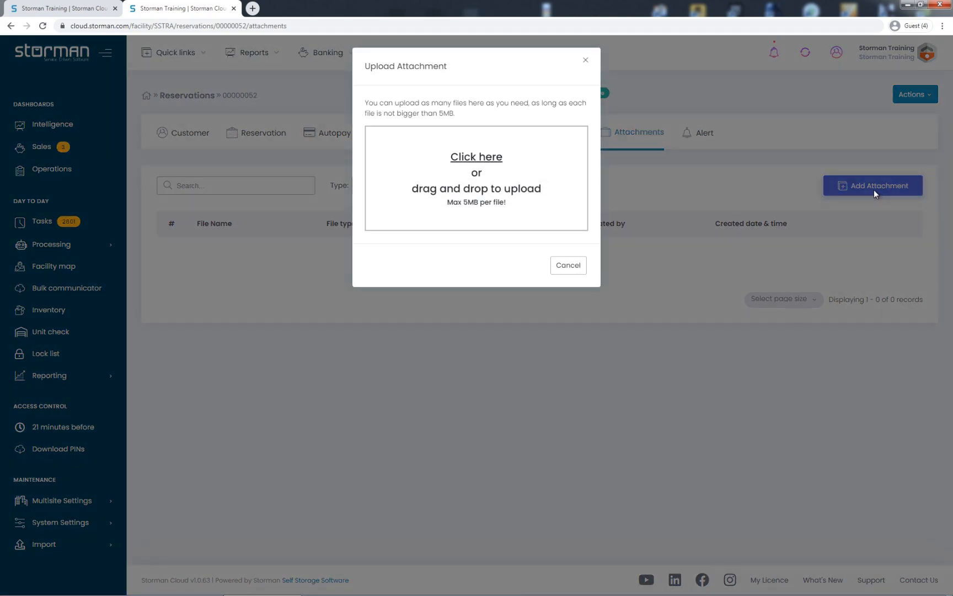
pyautogui.click(477, 174)
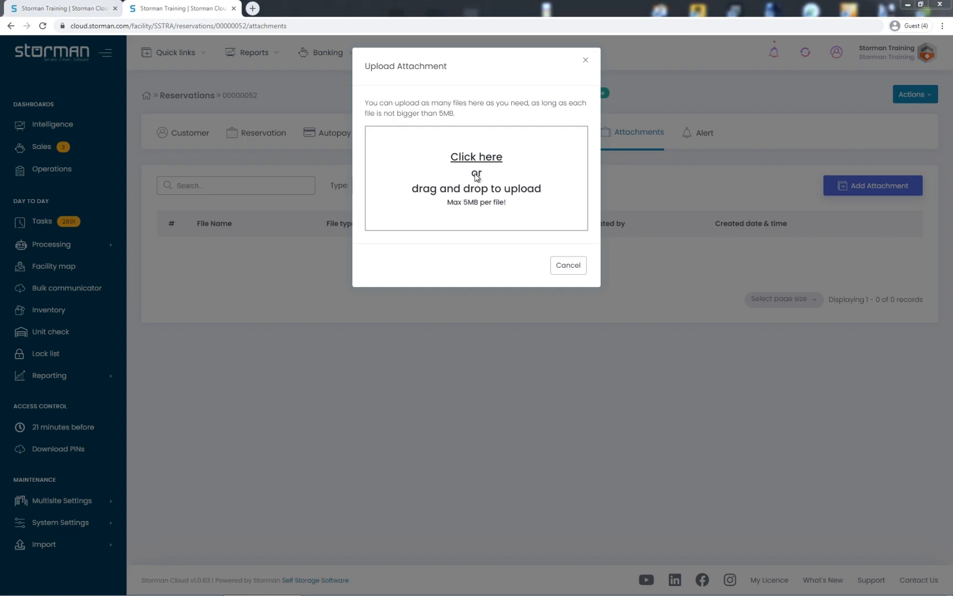
pyautogui.click(128, 74)
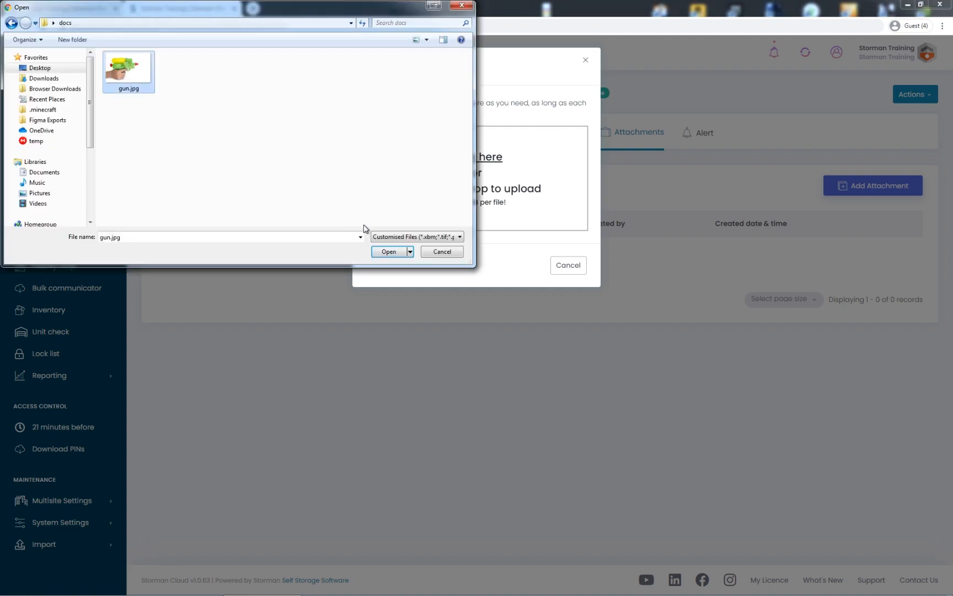
pyautogui.click(385, 253)
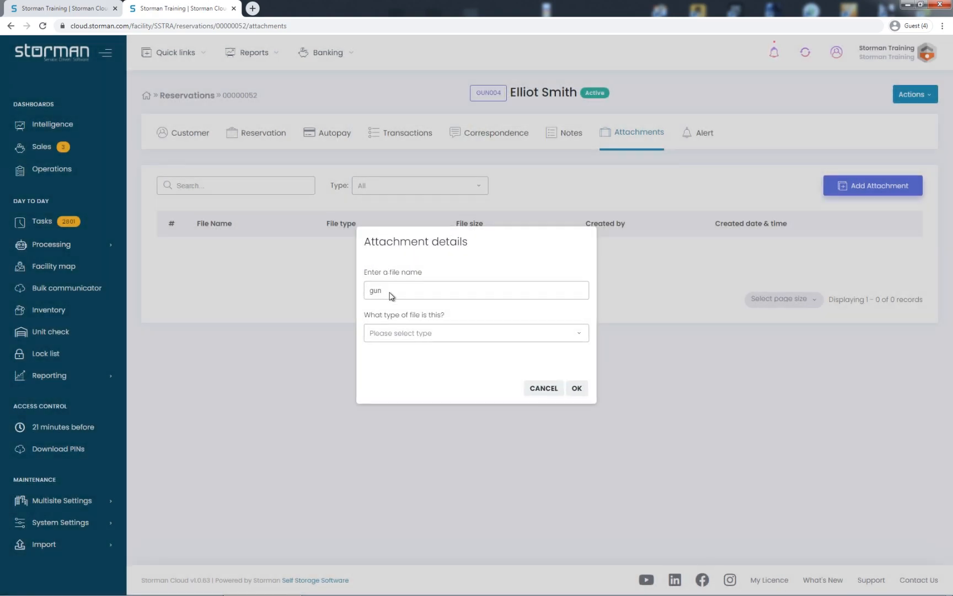
# Set the attachment's file type to Photos, accept its details and upload it to the reservation.
pyautogui.click(394, 332)
pyautogui.click(393, 352)
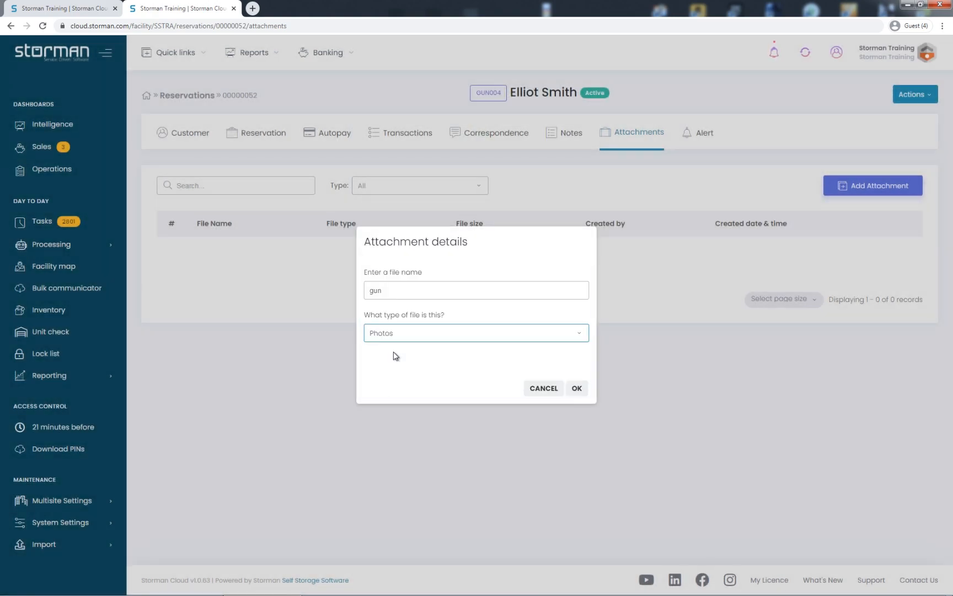
pyautogui.click(577, 389)
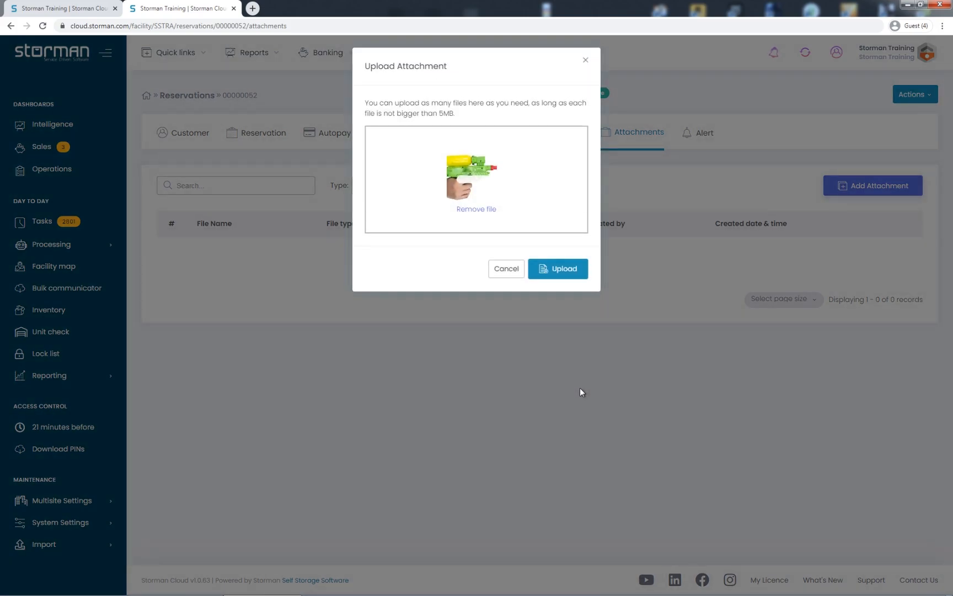
pyautogui.click(559, 269)
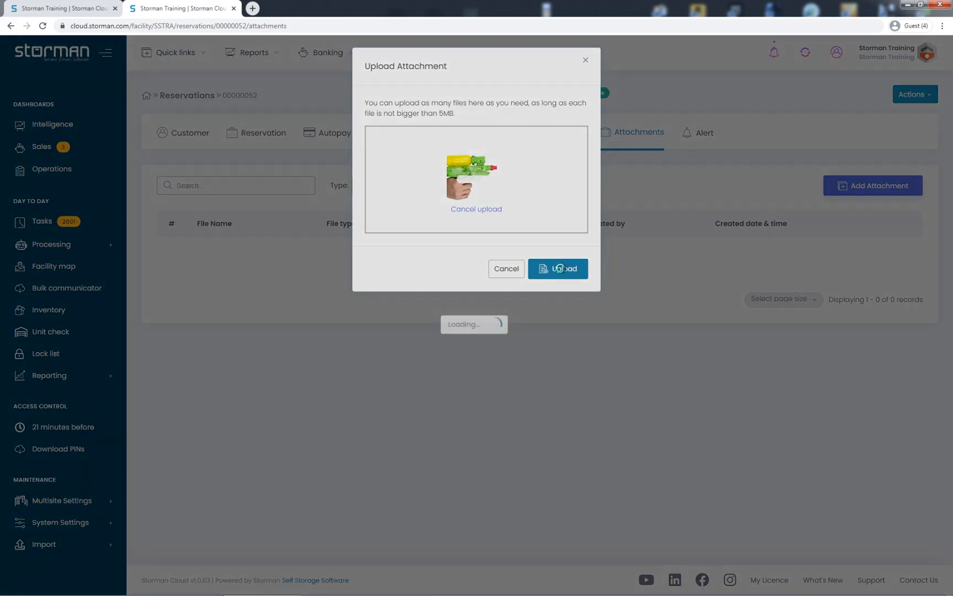